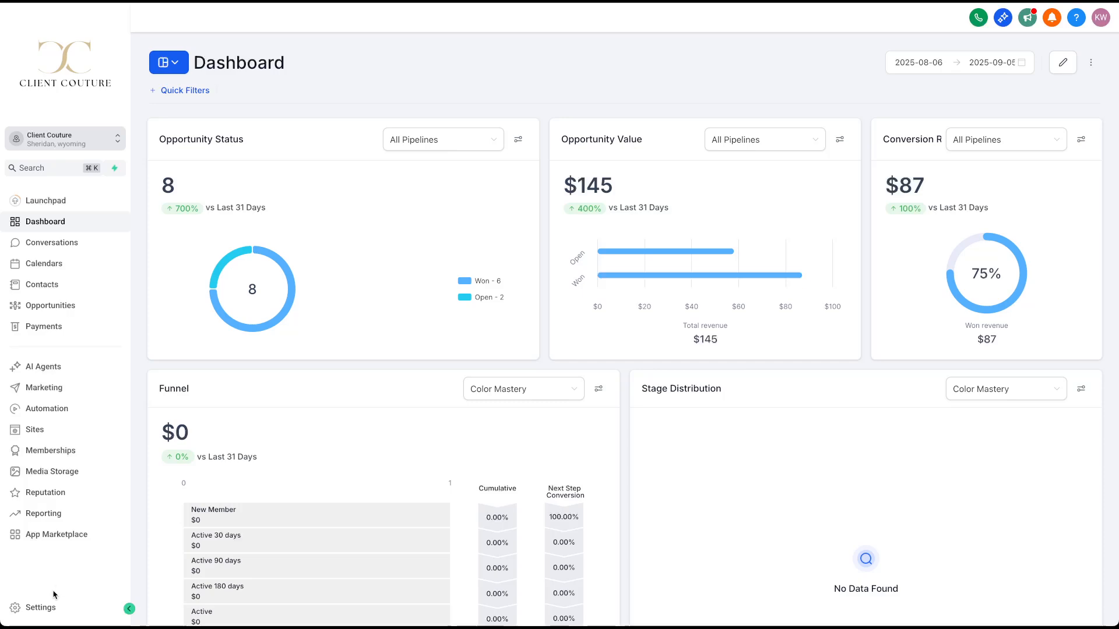
Open the Email Services settings of the Client Couture account
left_click(51, 606)
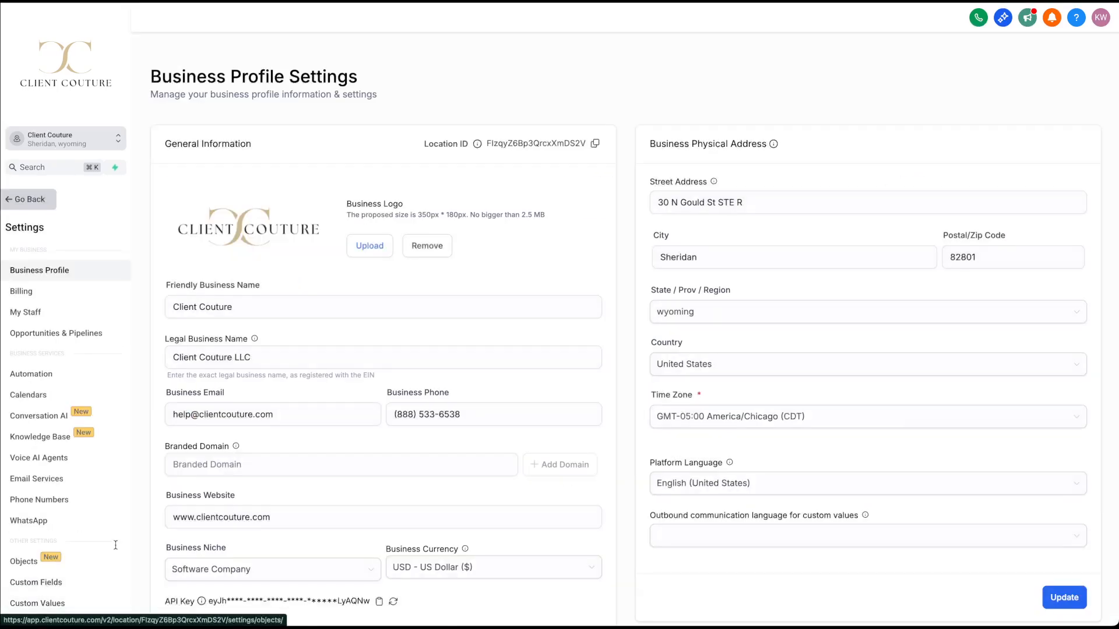
left_click(37, 484)
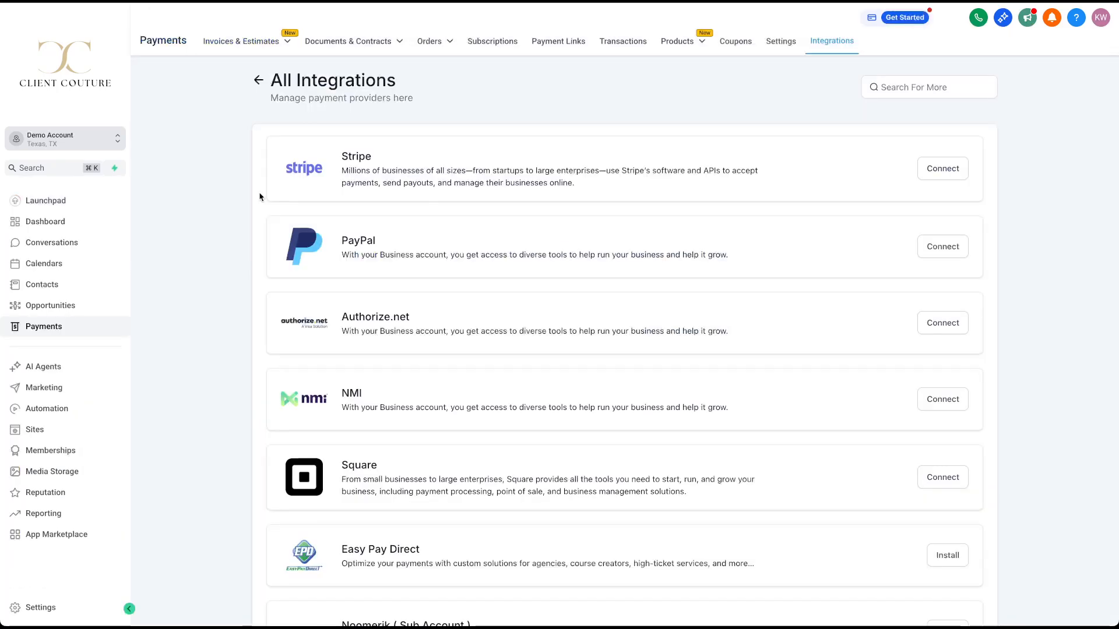
Open the Email Services settings of the Demo Account and dismiss the dedicated sending domain notification
left_click(37, 605)
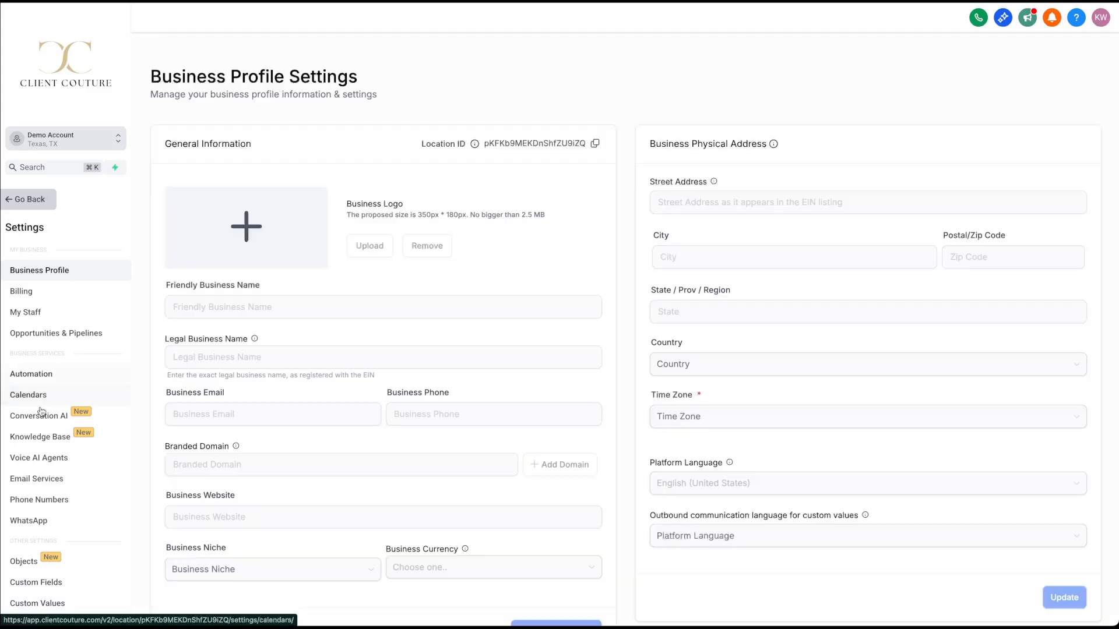
scroll(35, 303, "down", 1)
left_click(47, 445)
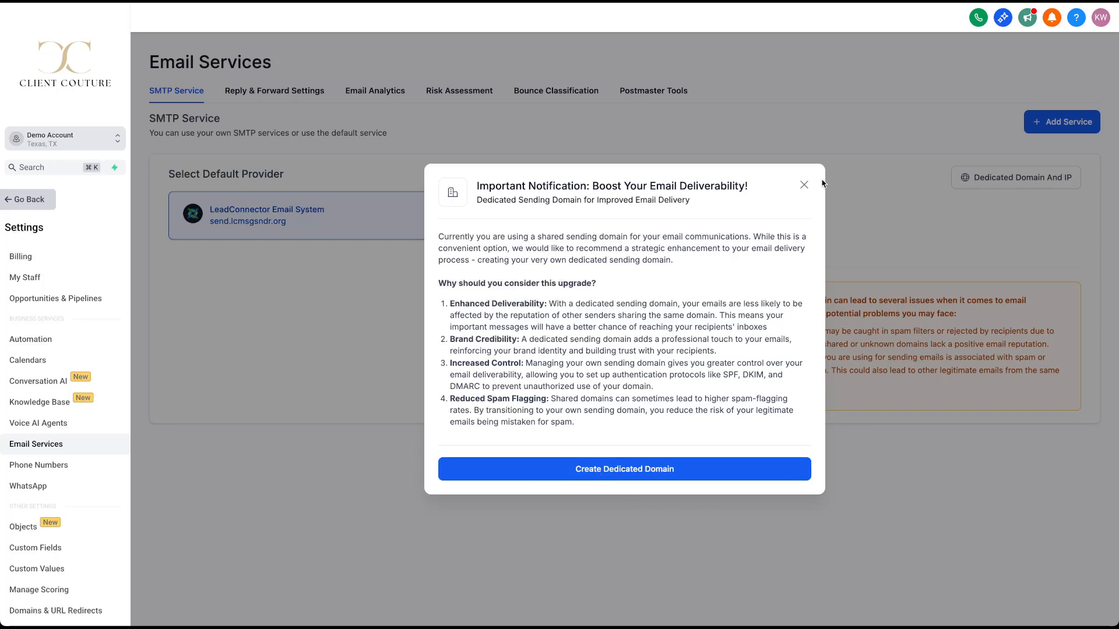
left_click(805, 185)
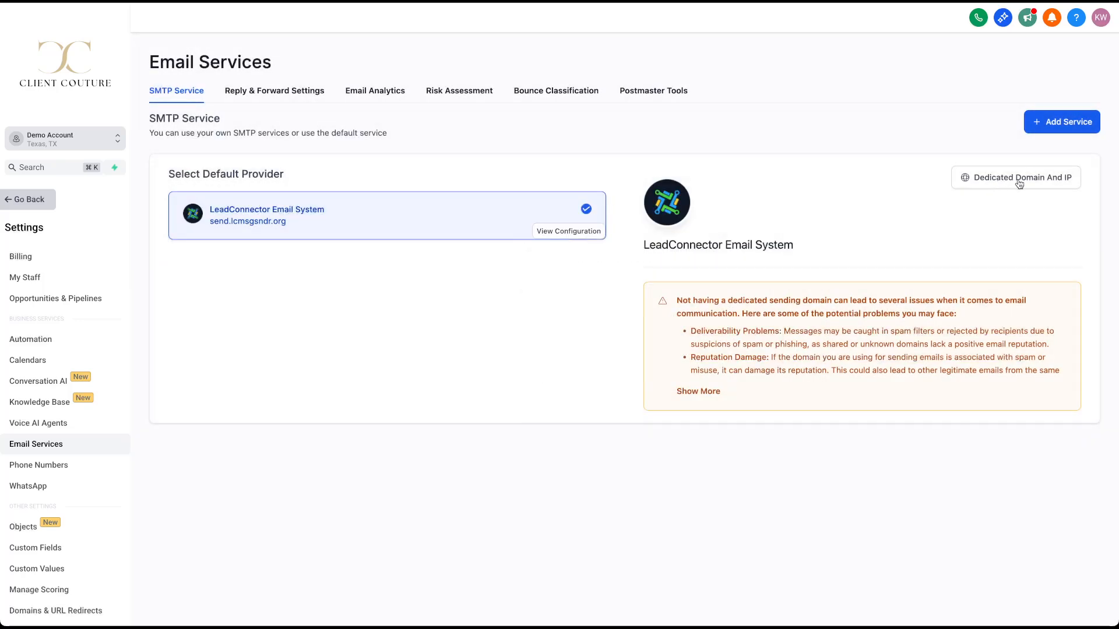
Start adding a new dedicated sending domain and begin its name with the subdomain prefix "email."
left_click(1021, 181)
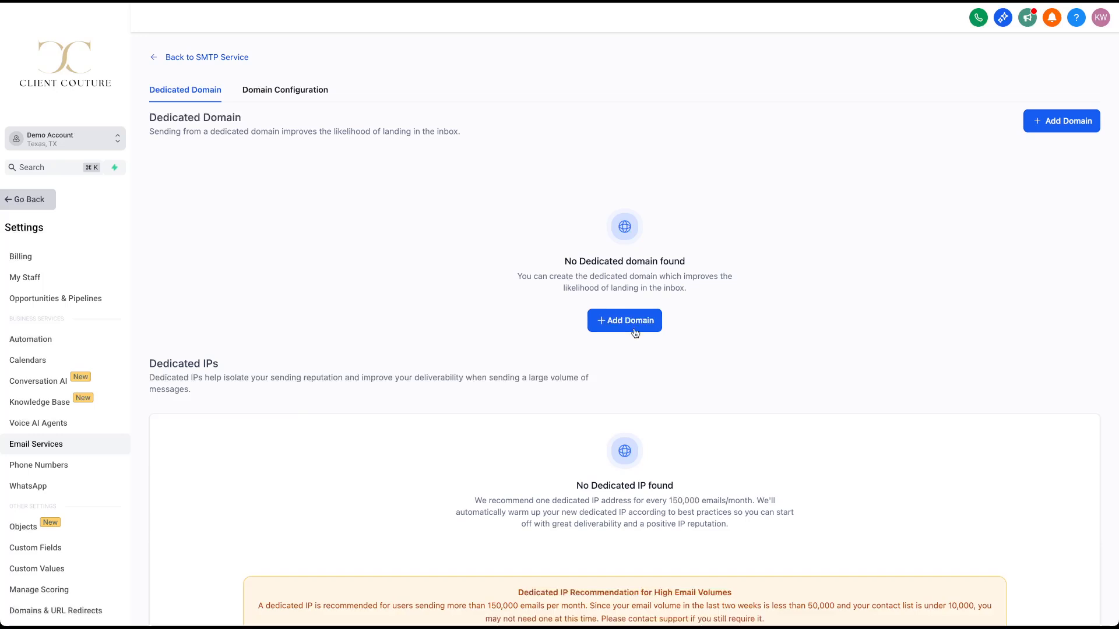
left_click(635, 326)
left_click(301, 178)
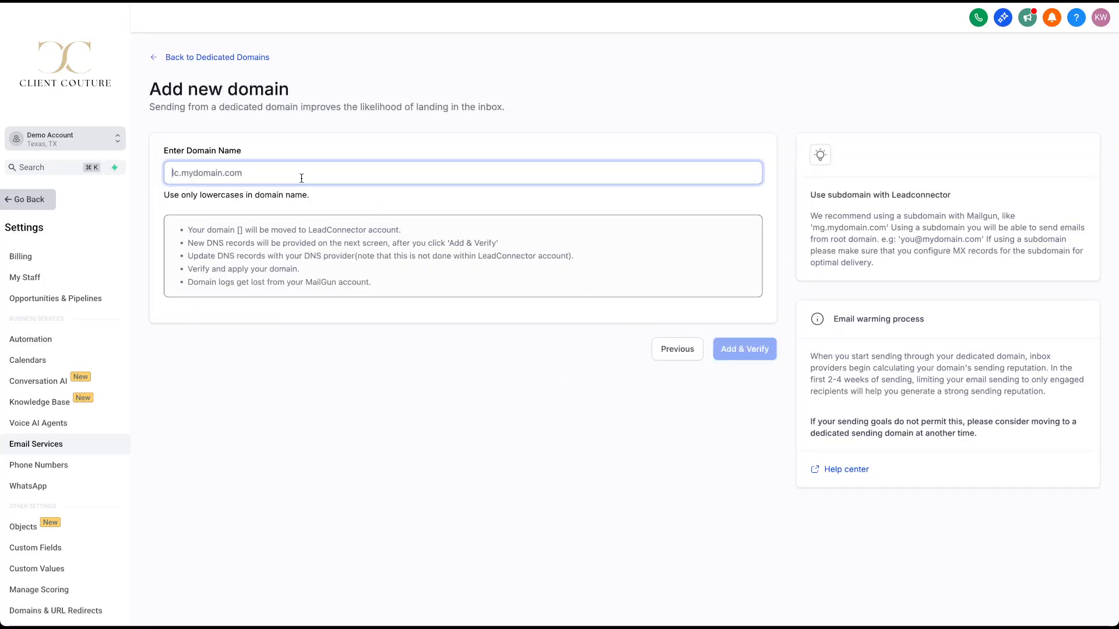
type("email.")
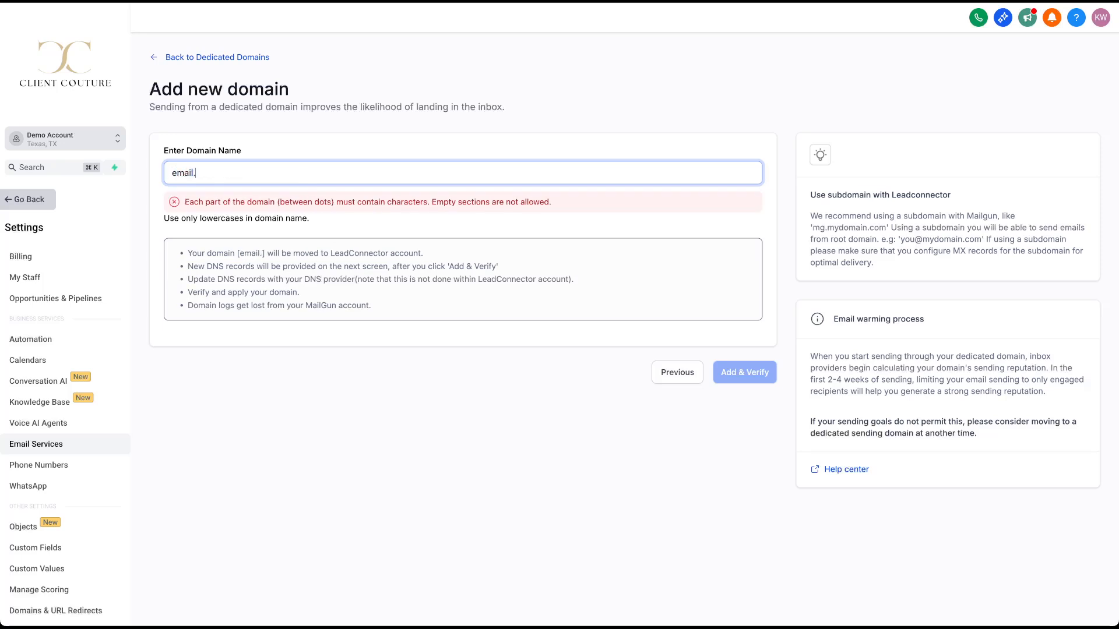
type("yourdamin")
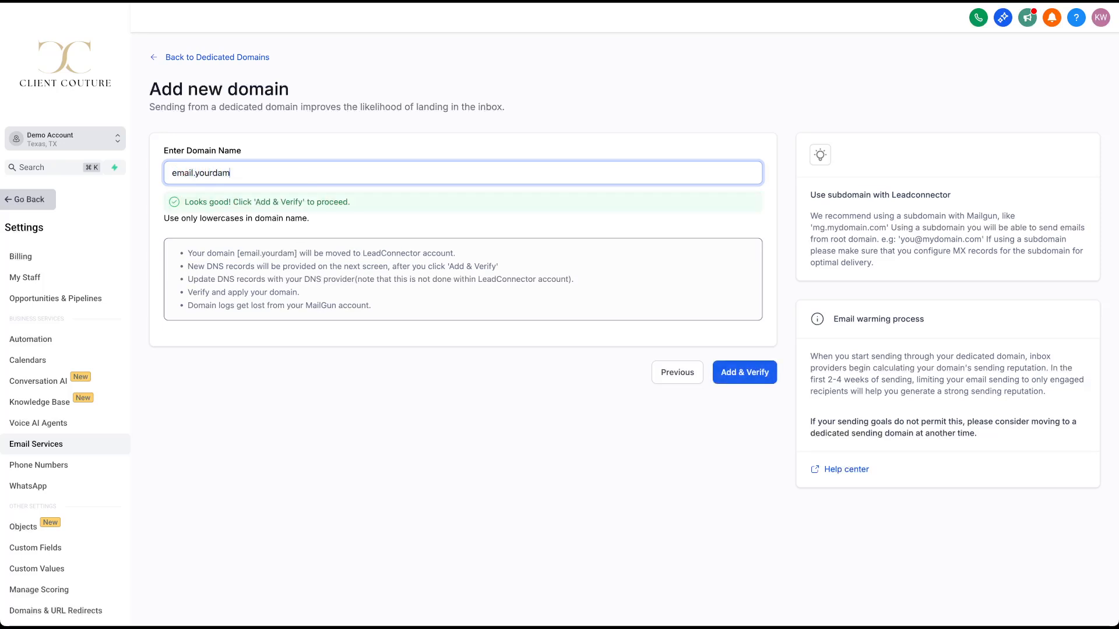
key("BackSpace")
key("BackSpace")
key("BackSpace")
key("BackSpace")
key("BackSpace")
key("BackSpace")
key("BackSpace")
key("BackSpace")
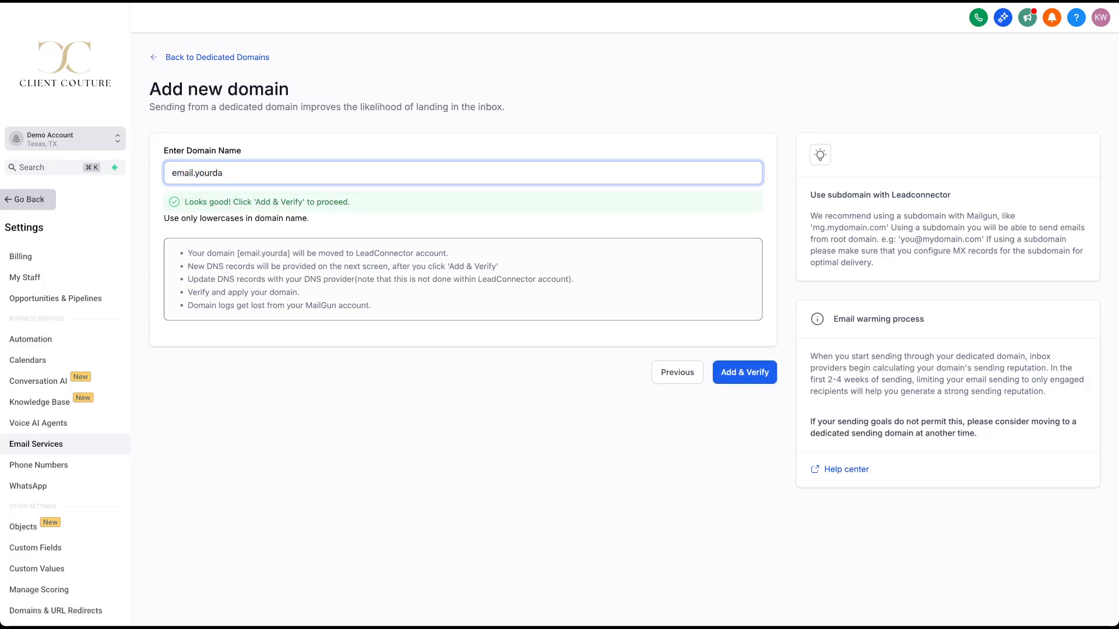
key("BackSpace")
Complete the new domain name as email.clientcouture.com and submit it for adding and verification
type("clientcout")
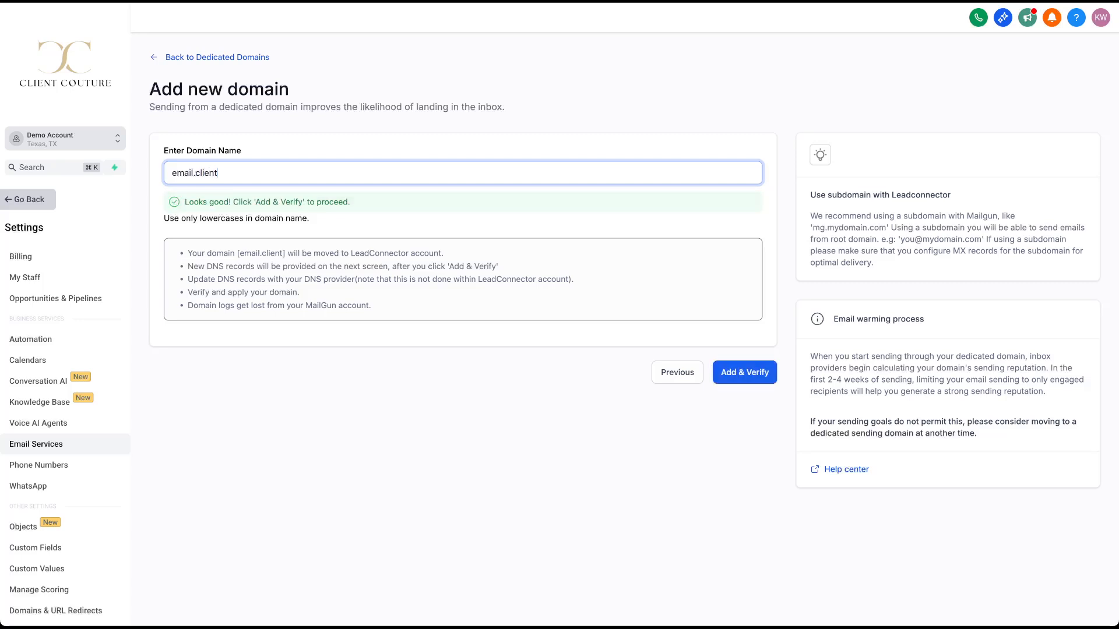
type("ure.com")
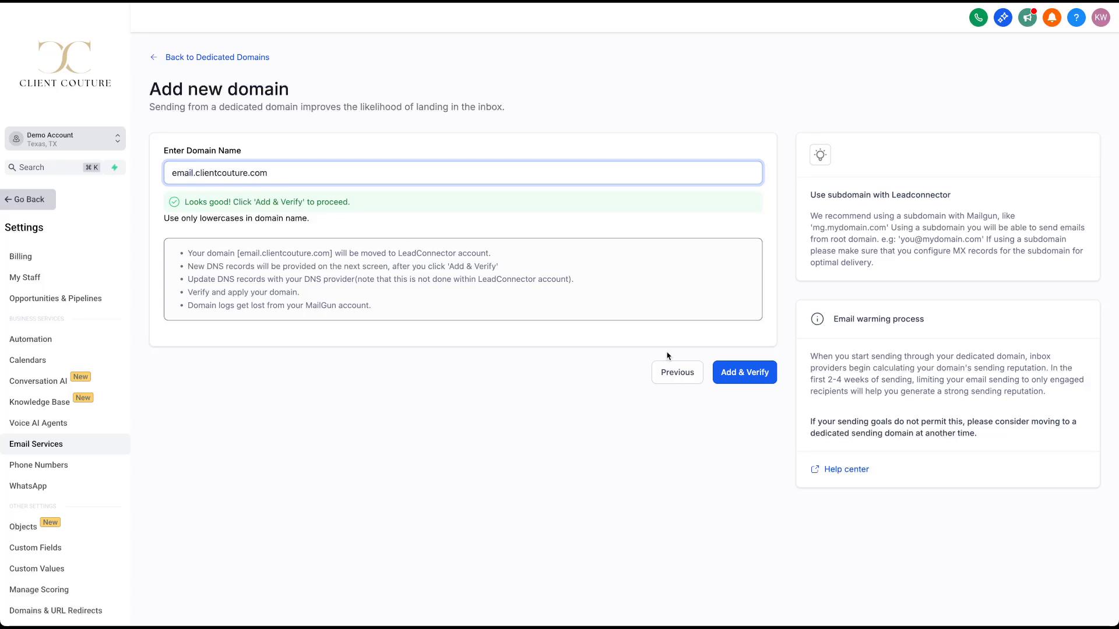
left_click(741, 379)
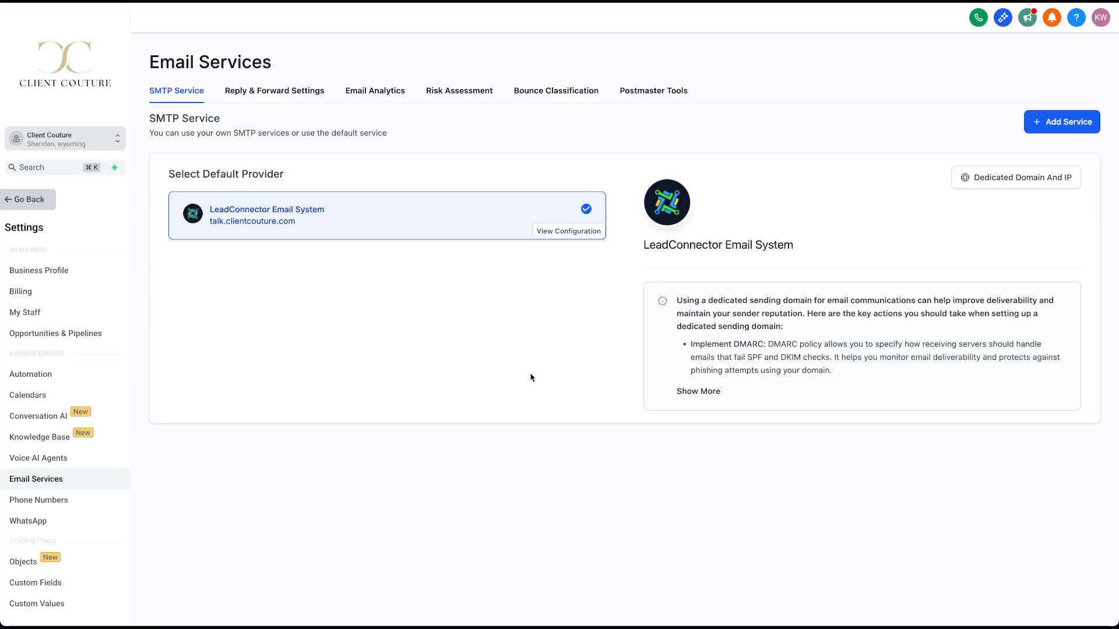
In the Client Couture account, open the DNS verification records of the dedicated domain talk.clientcouture.com
left_click(542, 231)
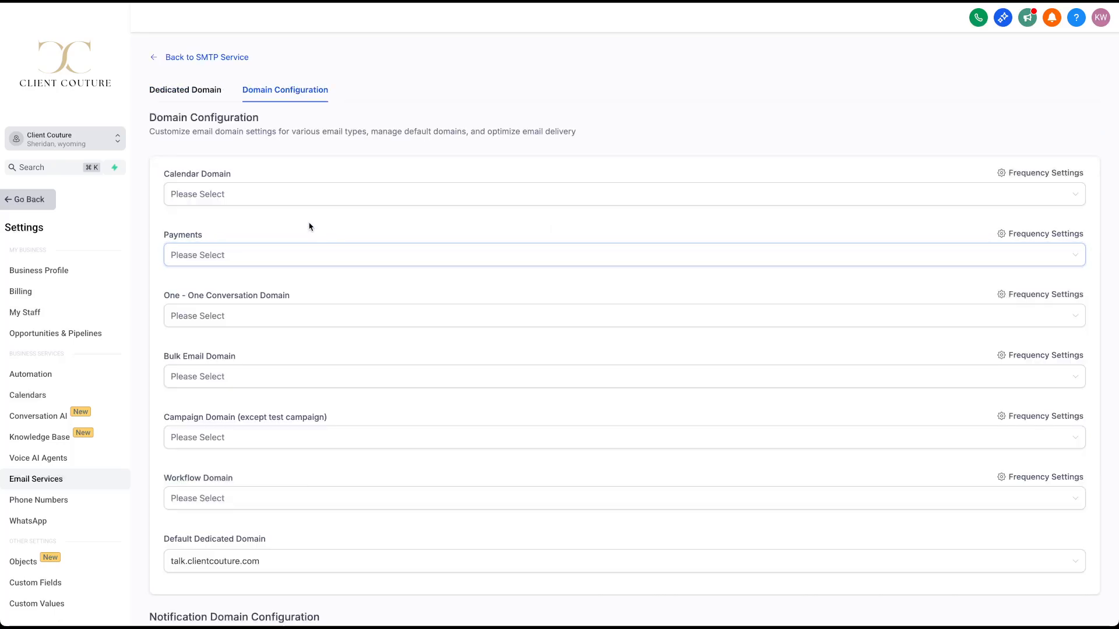
left_click(198, 95)
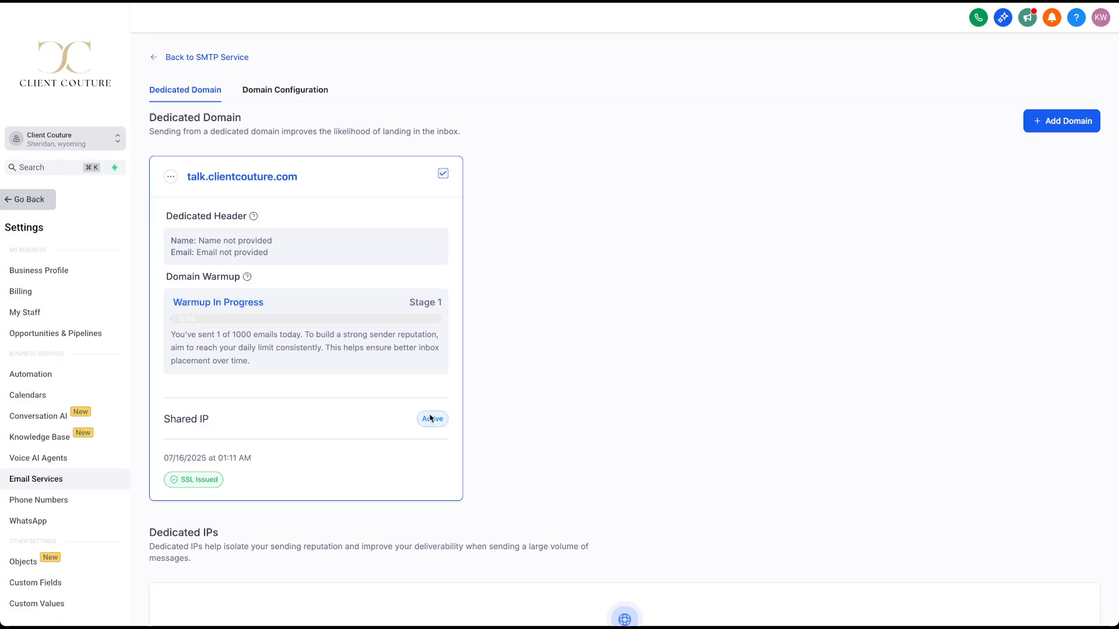
left_click(171, 176)
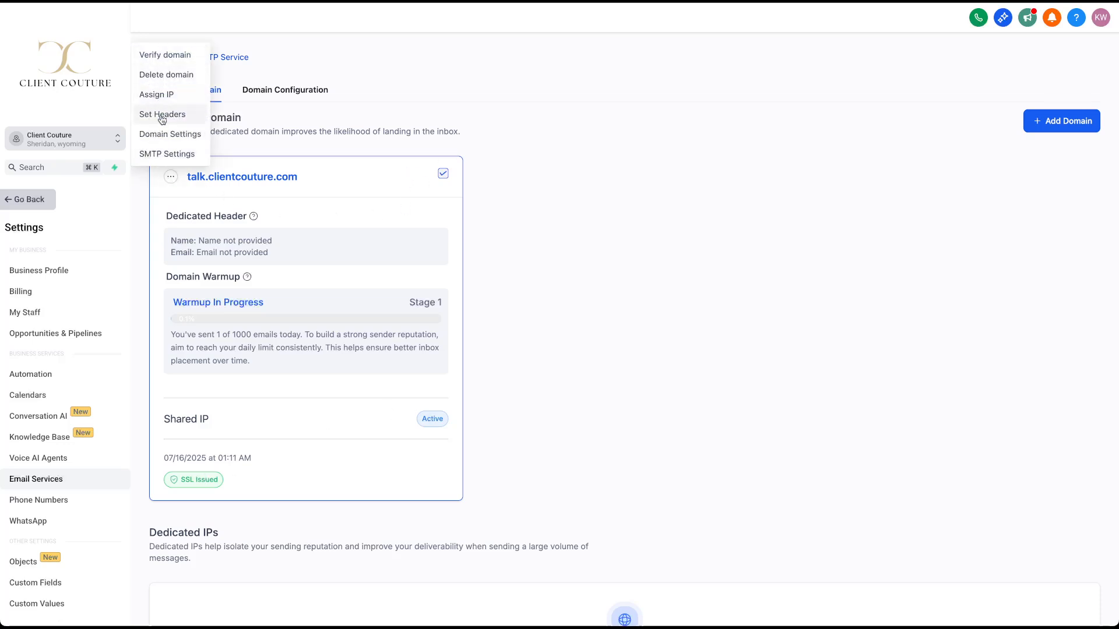
left_click(166, 135)
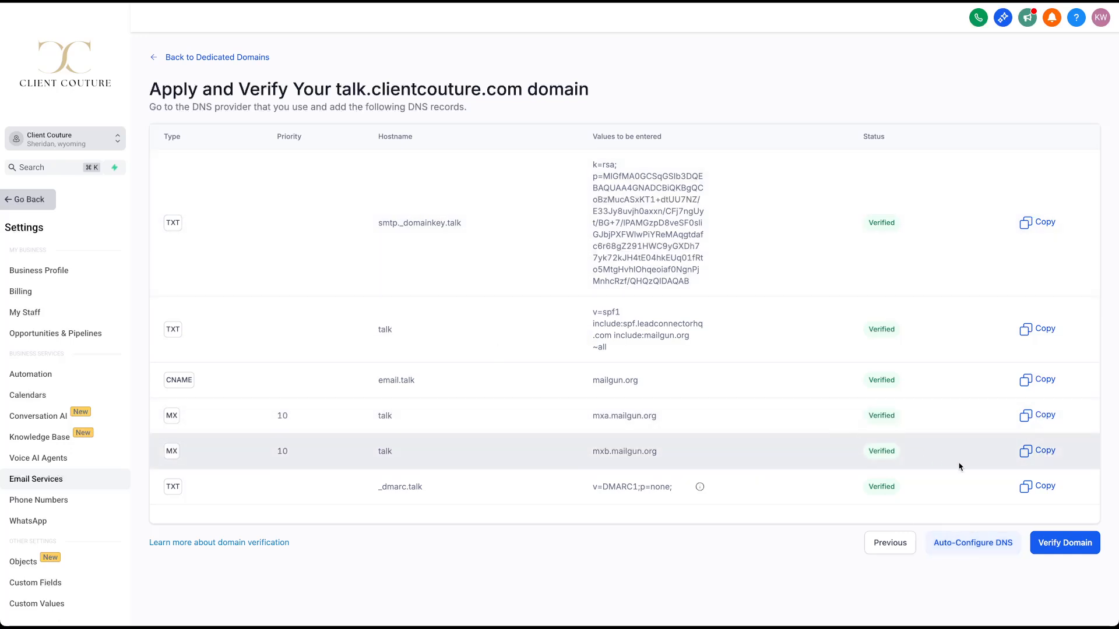
Match the hostname smtp._domainkey.talk from the required records to its TXT record in Cloudflare's clientcouture.com DNS records
key("ctrl+Tab")
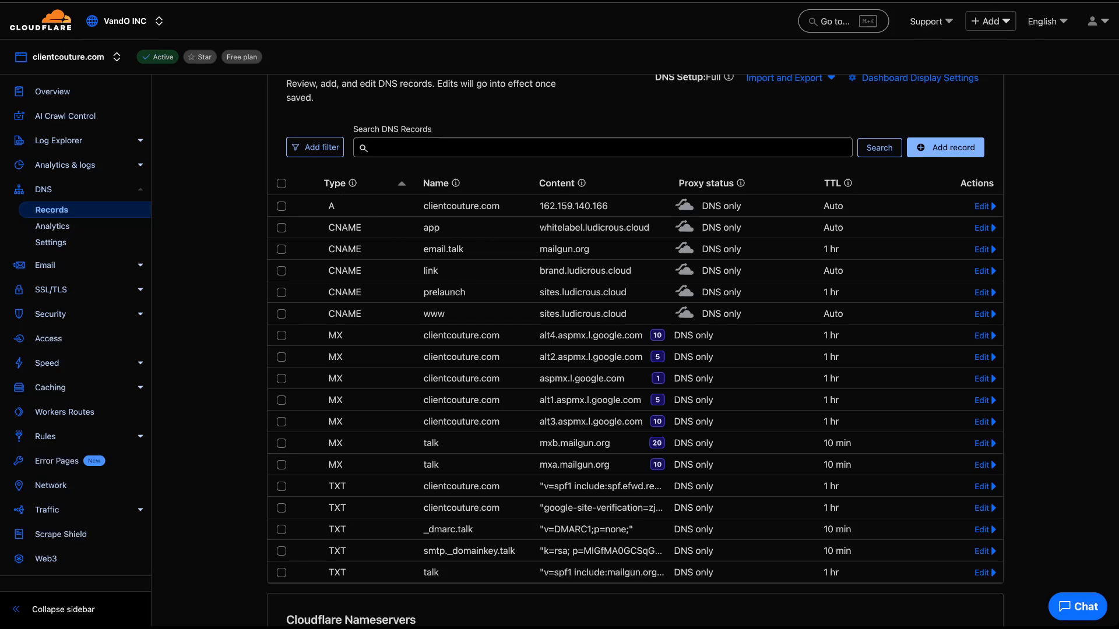
key("ctrl+shift+Tab")
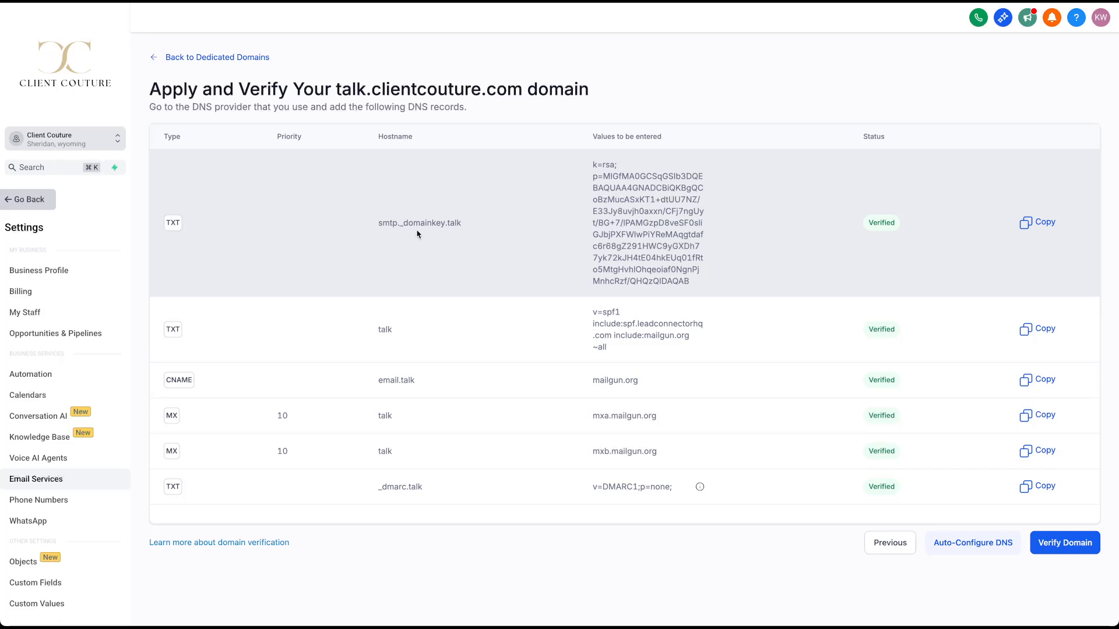
left_click_drag(461, 222, 378, 226)
left_click(309, 2)
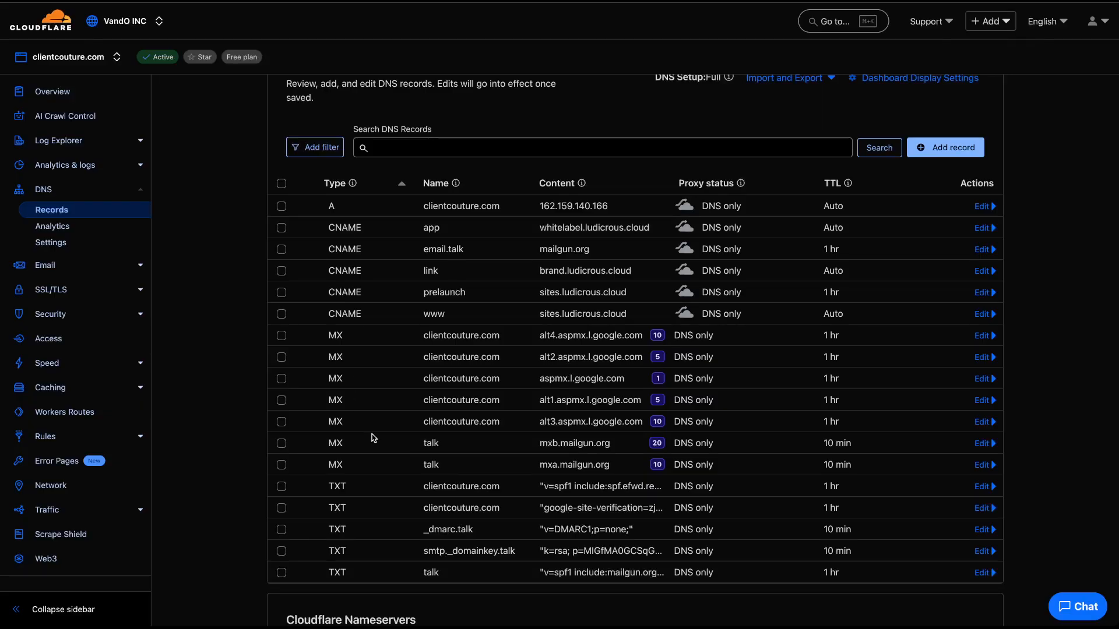
scroll(364, 414, "down", 1)
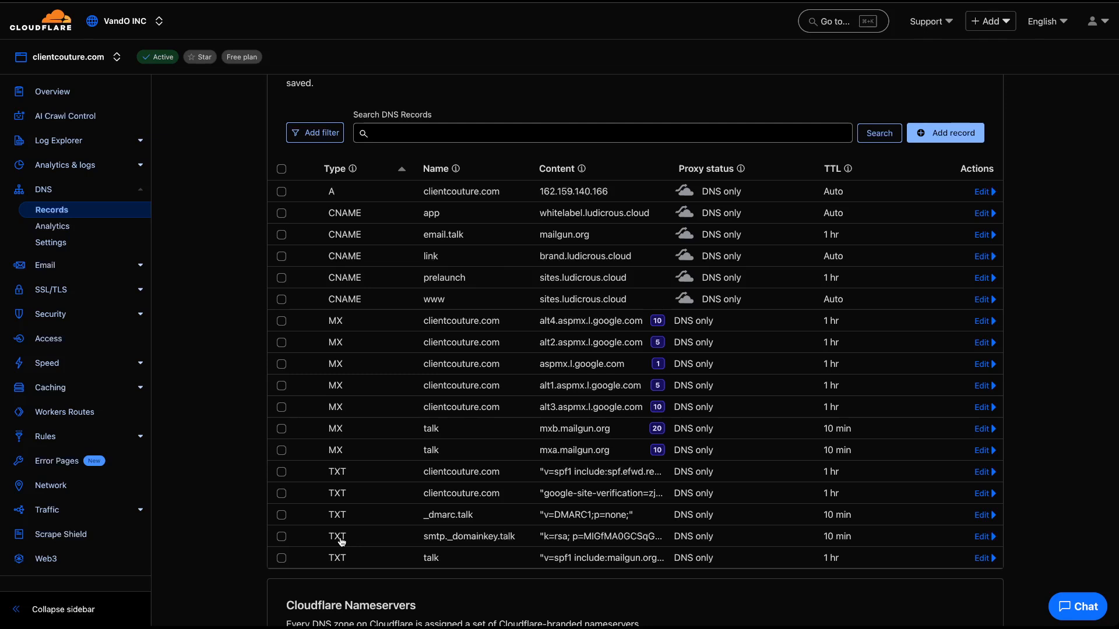
left_click_drag(424, 535, 526, 541)
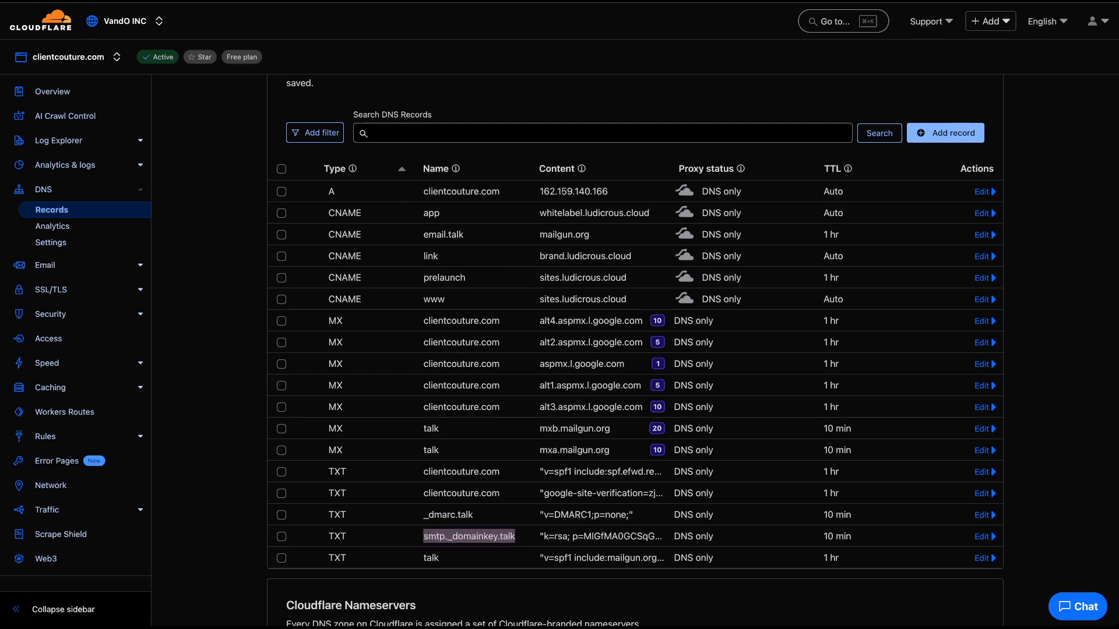
Compare the required DNS values for talk.clientcouture.com with the Cloudflare records and return to the dedicated domain overview
left_click(384, 1)
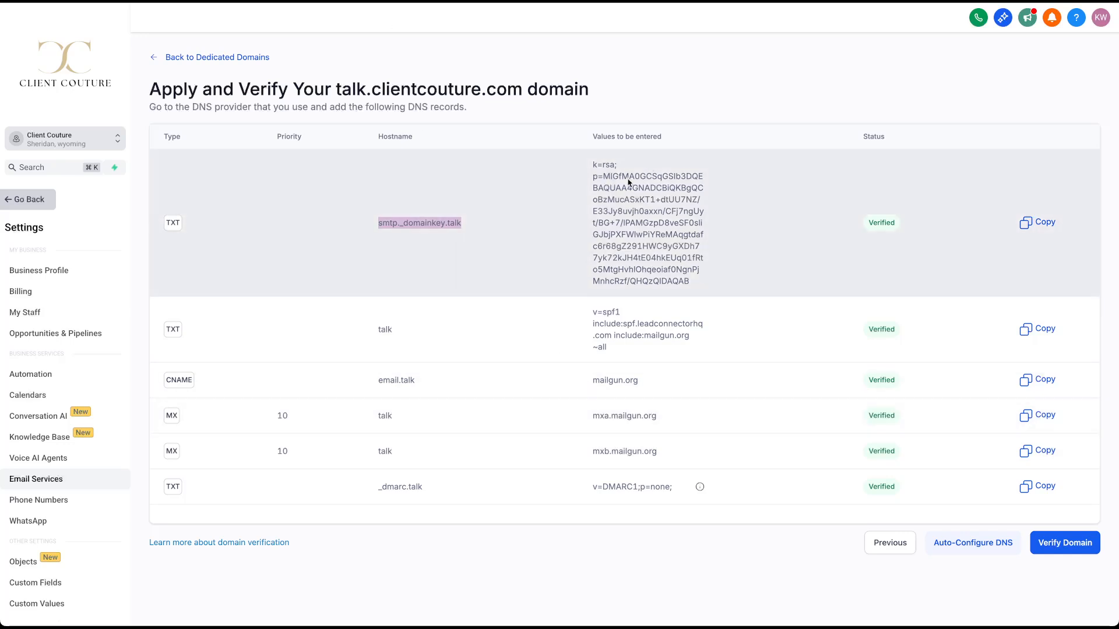
left_click(352, 1)
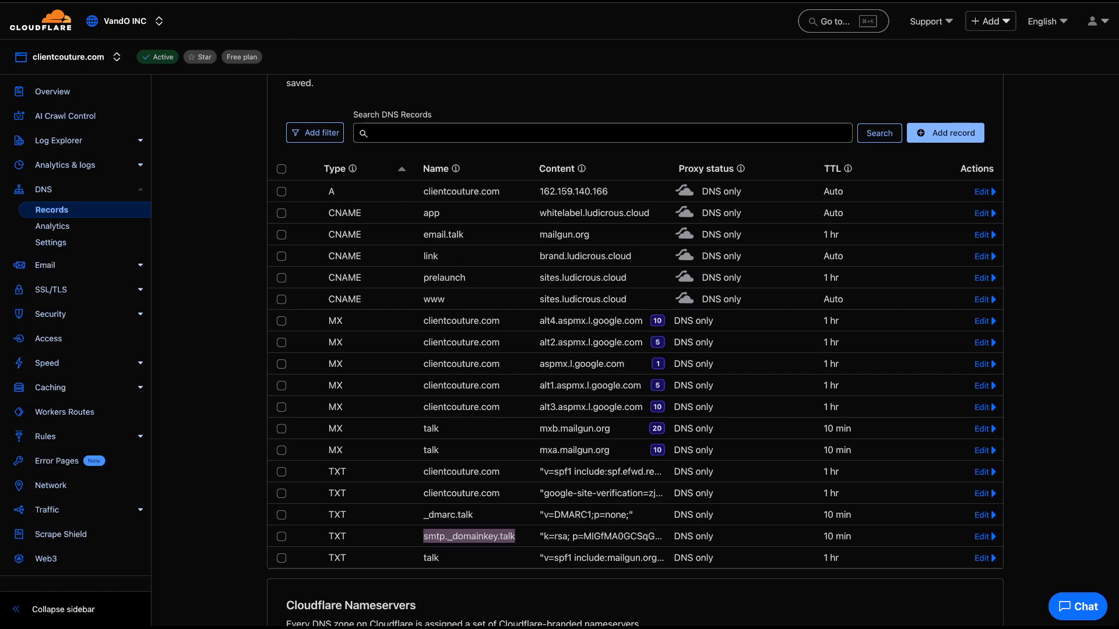
left_click(454, 2)
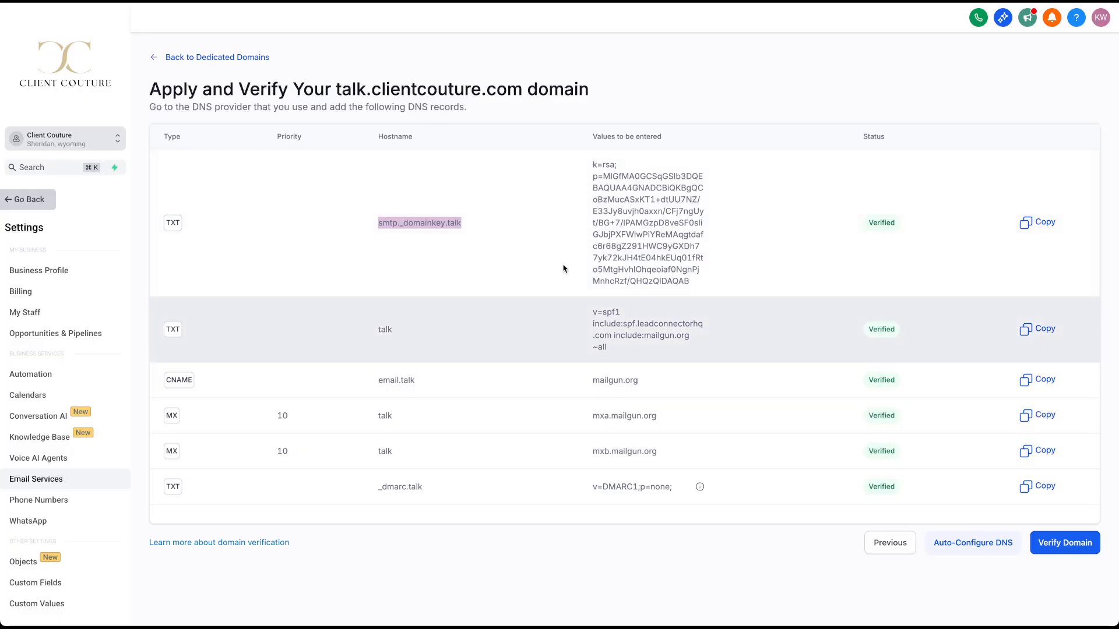
left_click(352, 1)
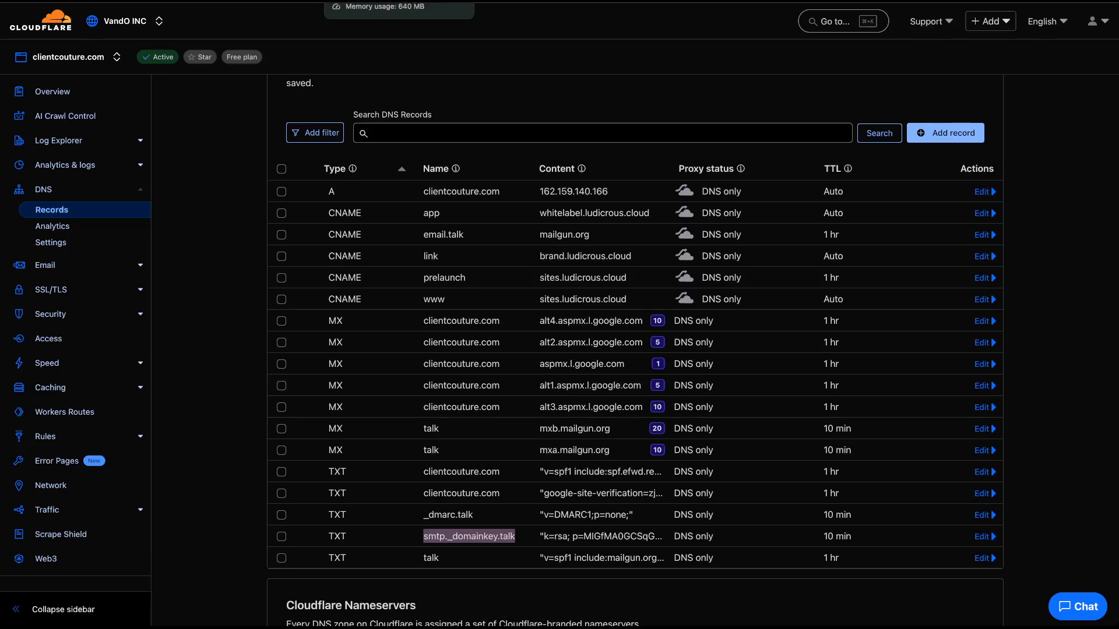
left_click(373, 1)
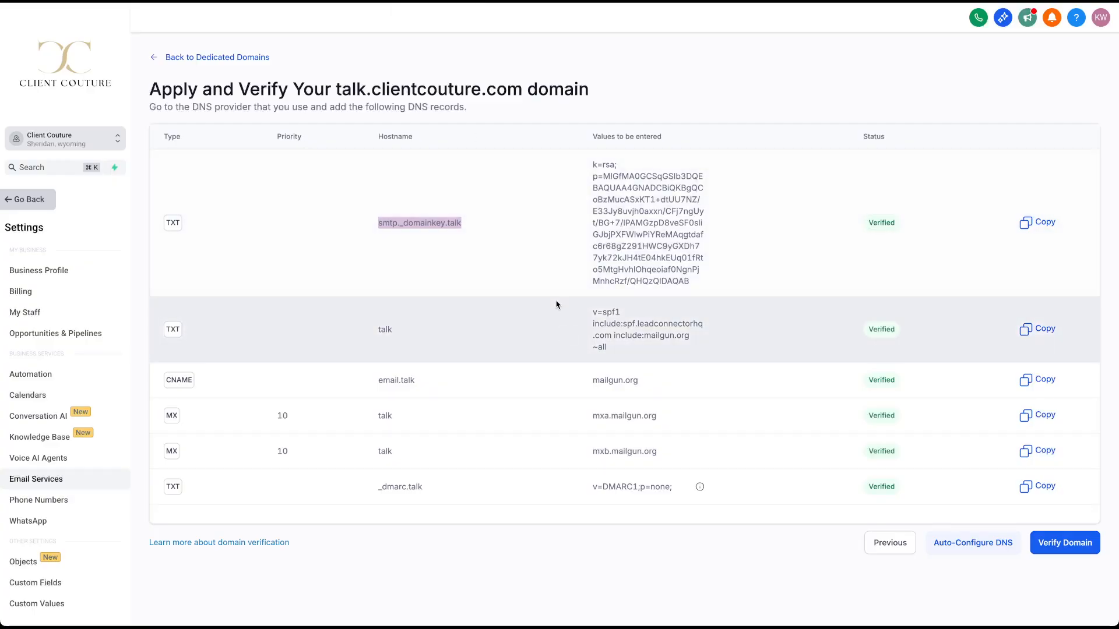
left_click_drag(175, 57, 706, 214)
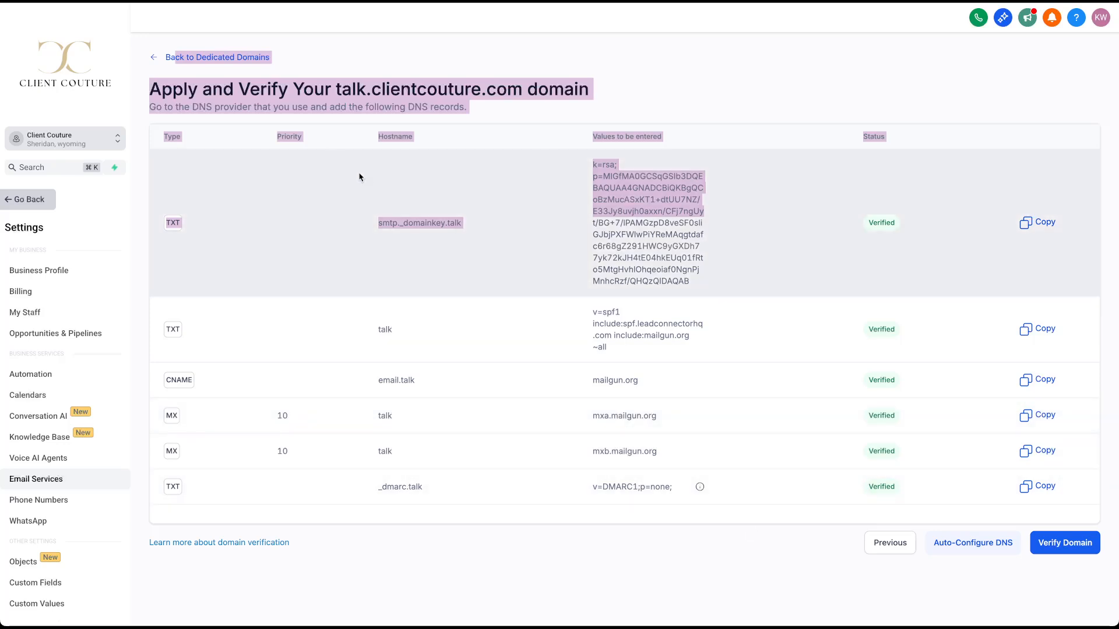
left_click(164, 57)
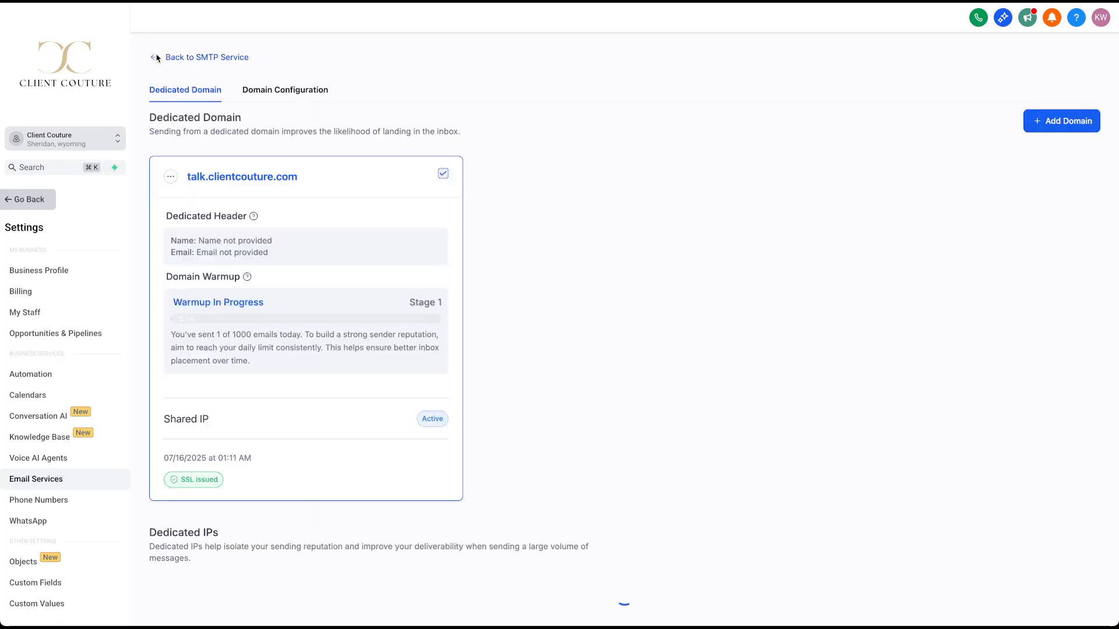